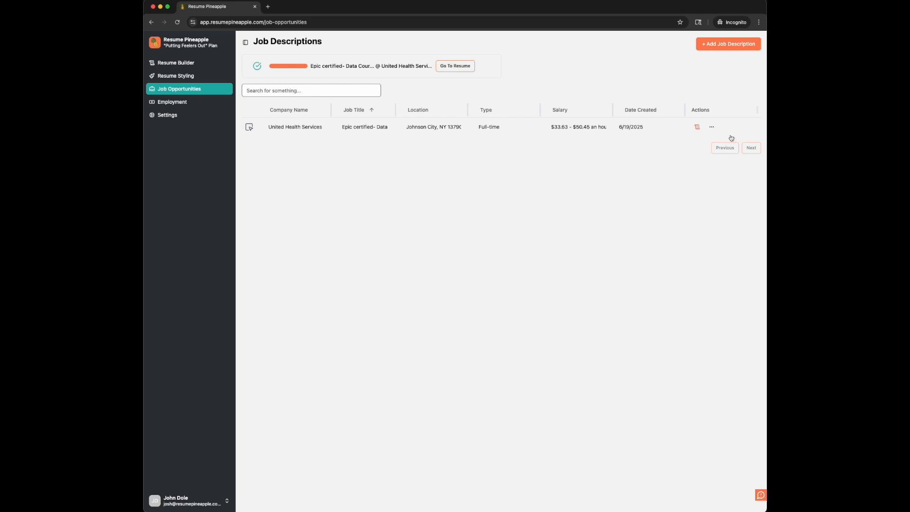
left_click(711, 127)
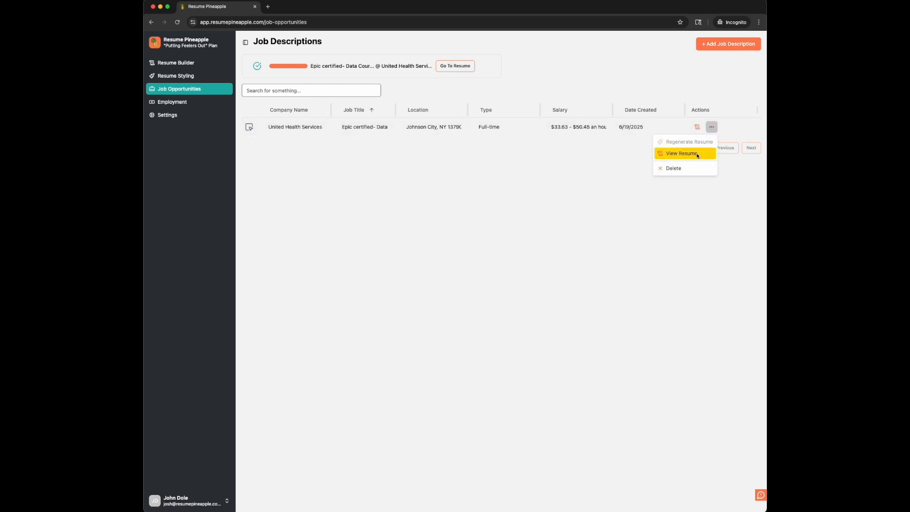
left_click(676, 219)
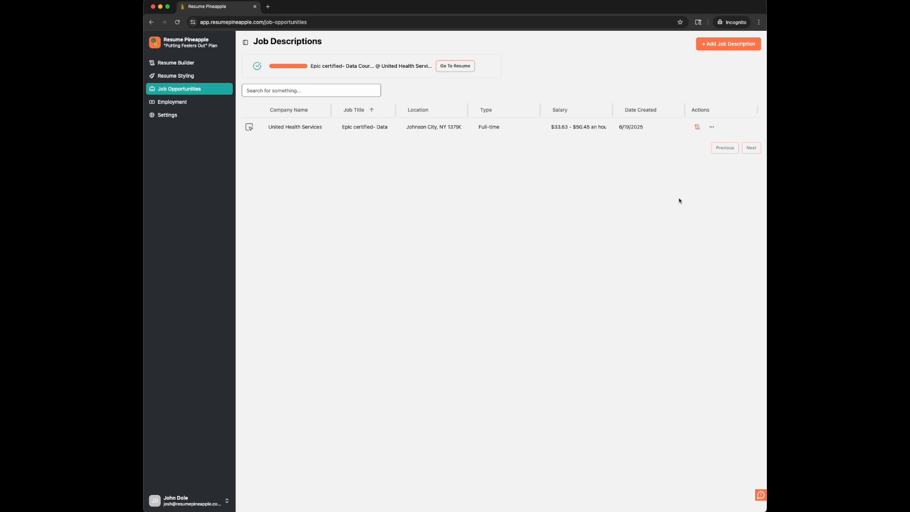
left_click(606, 203)
Step: Open the generated resume for the United Health Services job and skip the guided tour
left_click(463, 68)
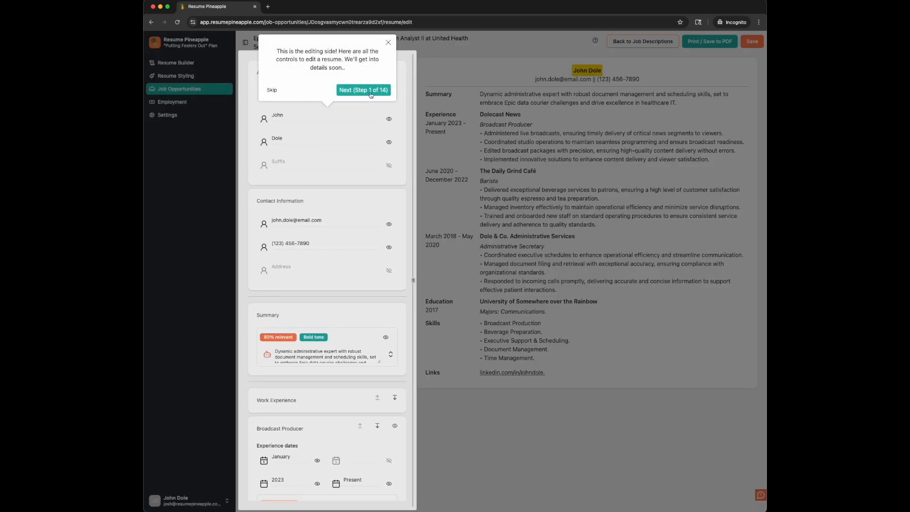
left_click(272, 91)
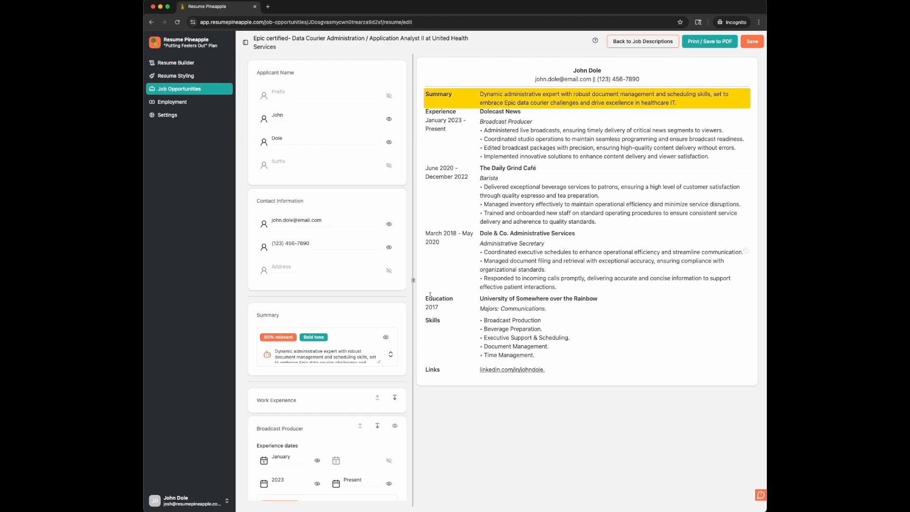
Step: Widen the resume editing pane slightly and collapse the navigation sidebar
left_click_drag(413, 281, 433, 299)
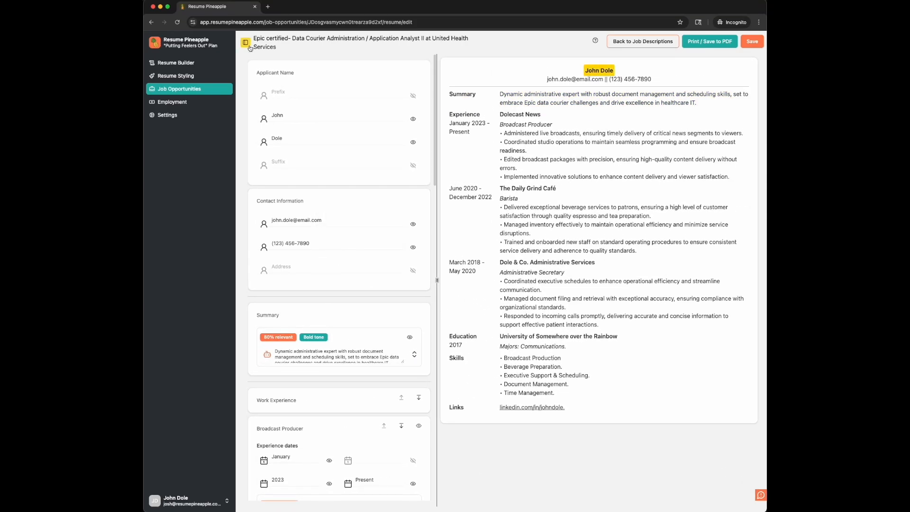
left_click(245, 43)
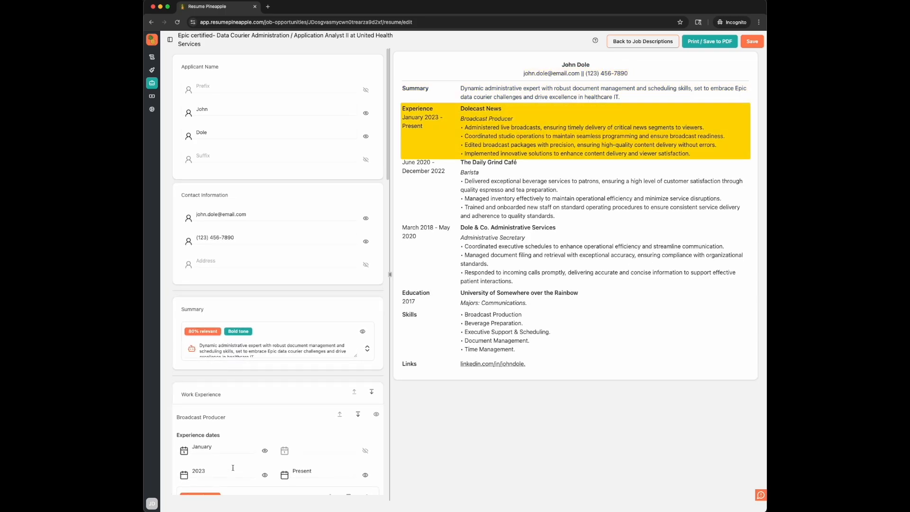
Step: Replace the resume summary with the suggested Humorous-tone version
scroll(235, 474, "down", 5)
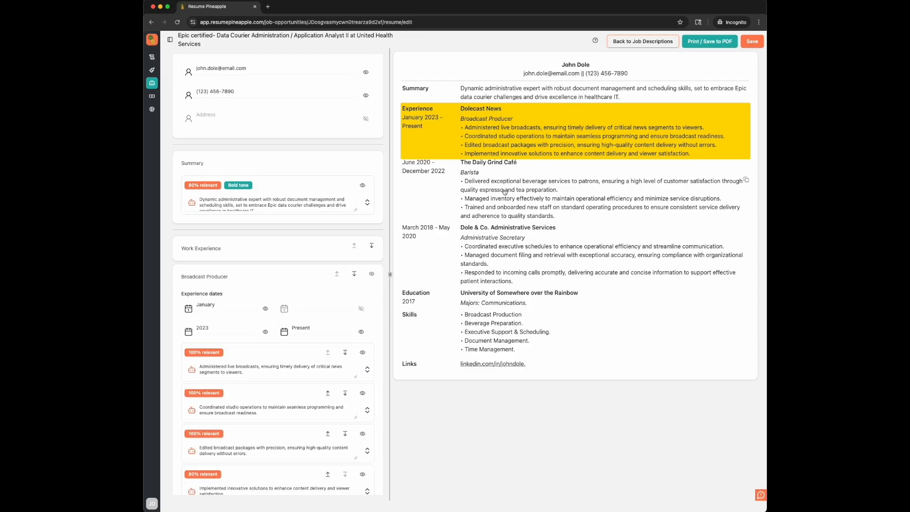
scroll(321, 248, "down", 4)
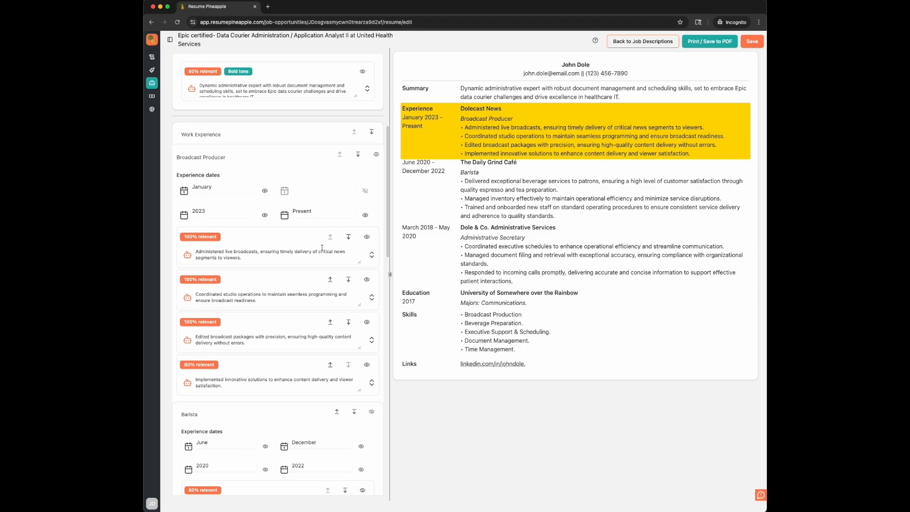
scroll(322, 248, "up", 5)
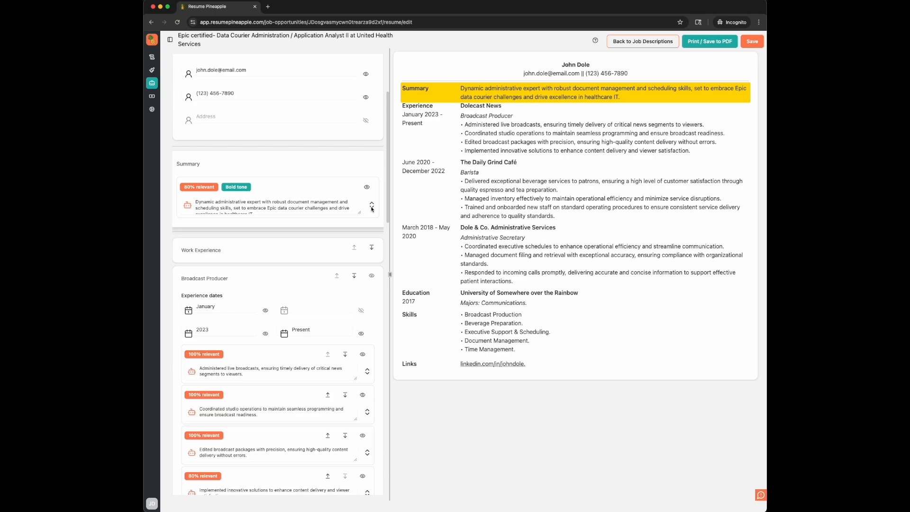
left_click(371, 205)
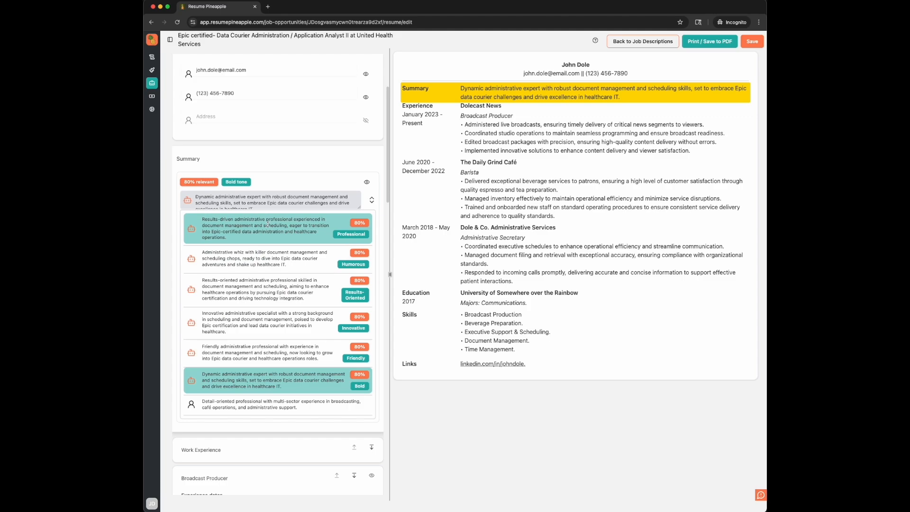
left_click(269, 265)
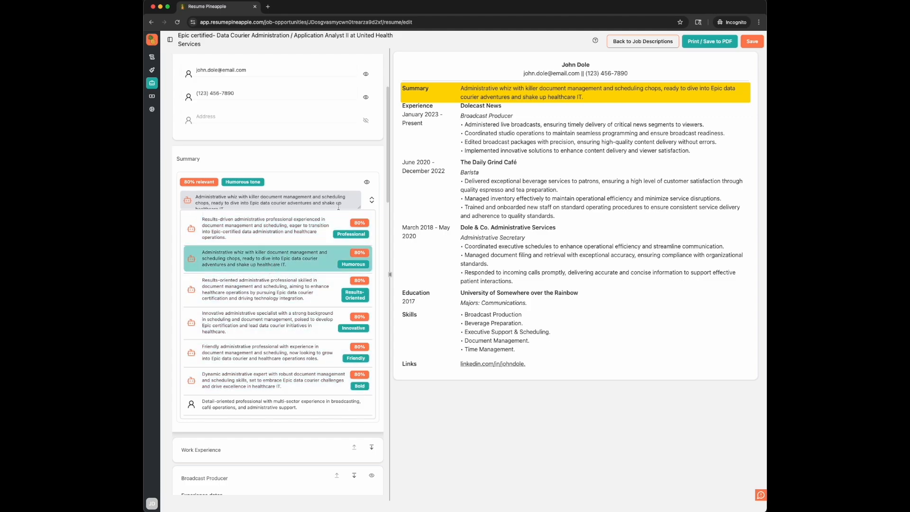
Step: Enlarge the summary text field and replace the word "Epic" in it with "ediasdf"
left_click(358, 205)
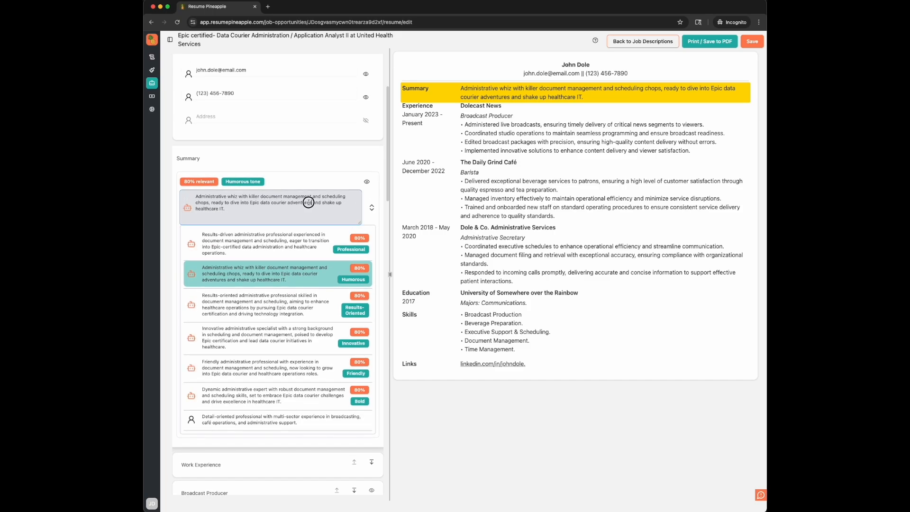
left_click_drag(311, 203, 267, 198)
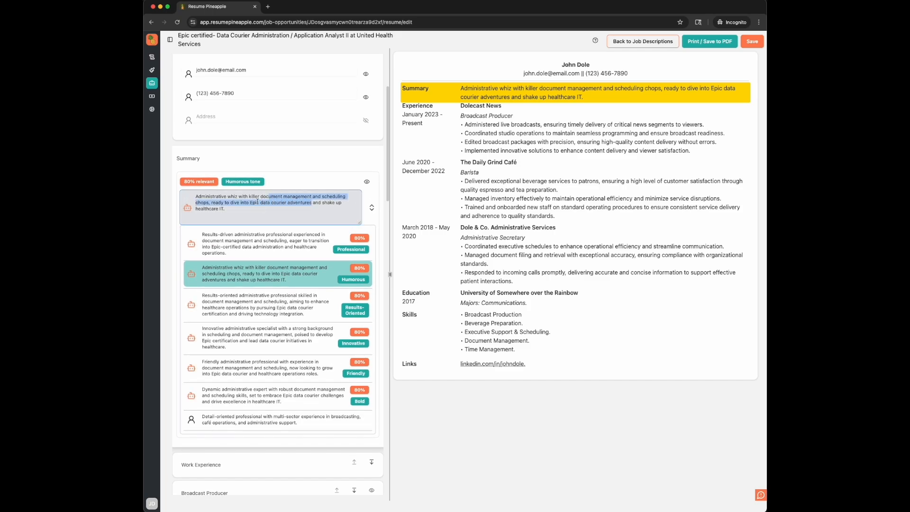
double_click(257, 202)
type("edi")
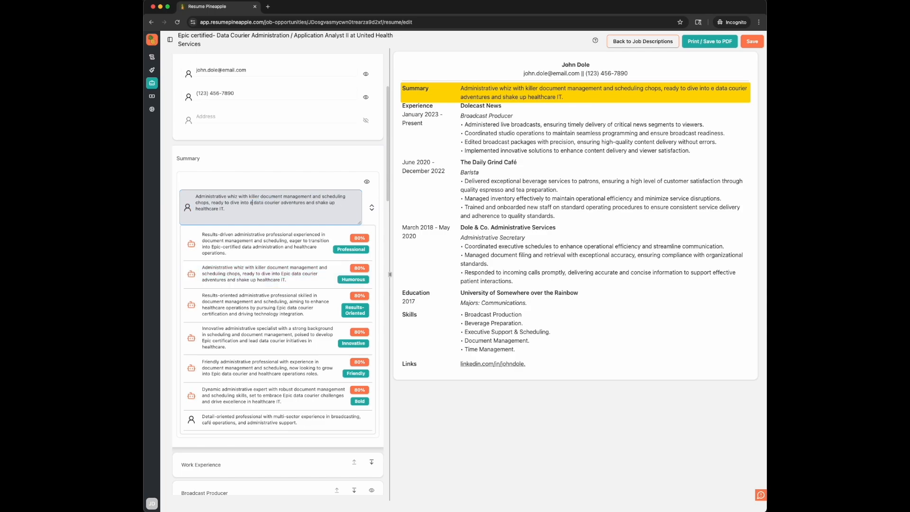
type("asdf")
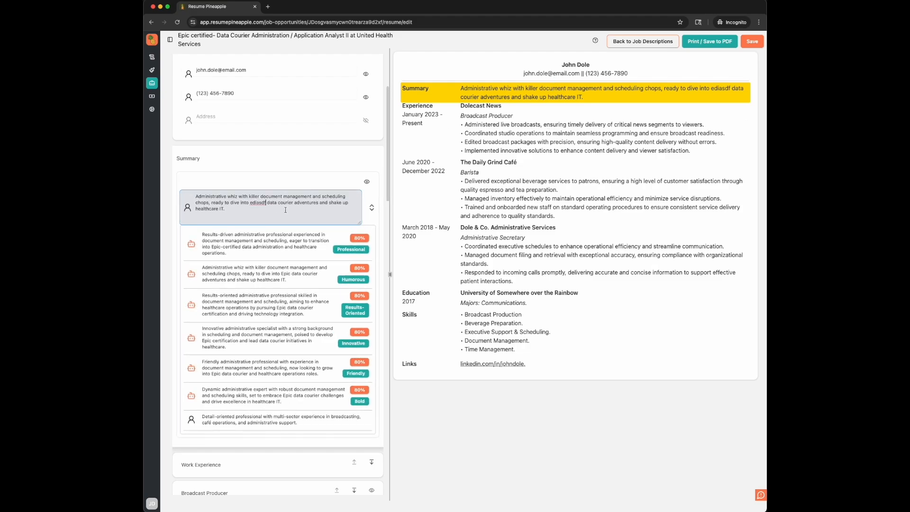
Step: Replace the resume summary with the suggested Innovative-tone version
left_click(268, 337)
Step: In the Broadcast Producer entry, hide the January start month and change the first bullet to the self-written version about viewers' daily "dole" of news
scroll(264, 145, "down", 4)
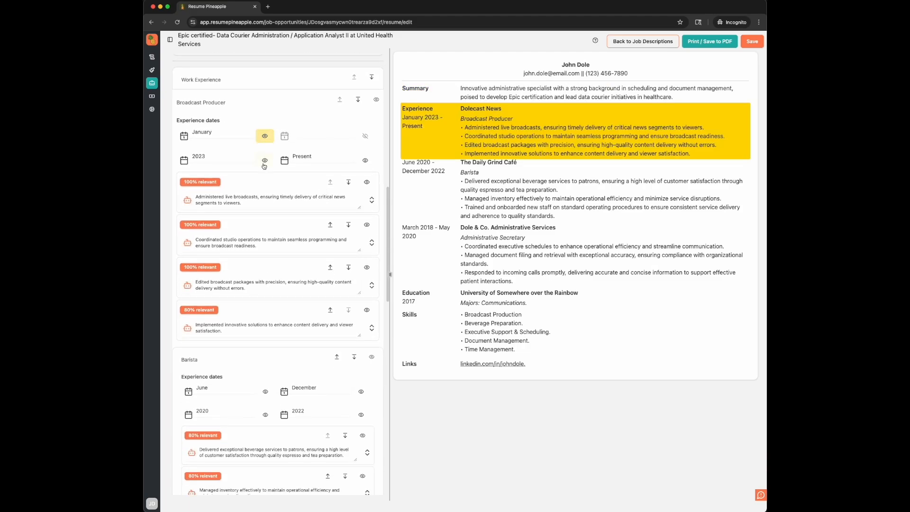
left_click(264, 137)
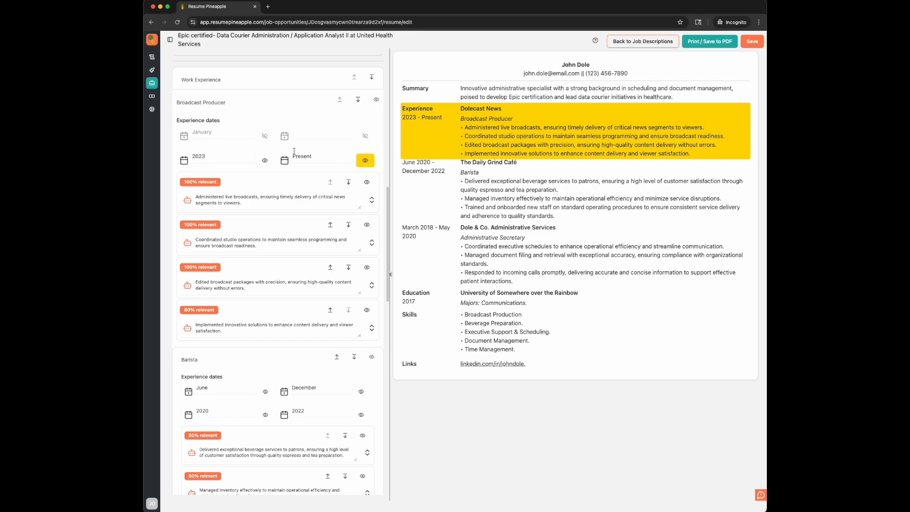
left_click(373, 203)
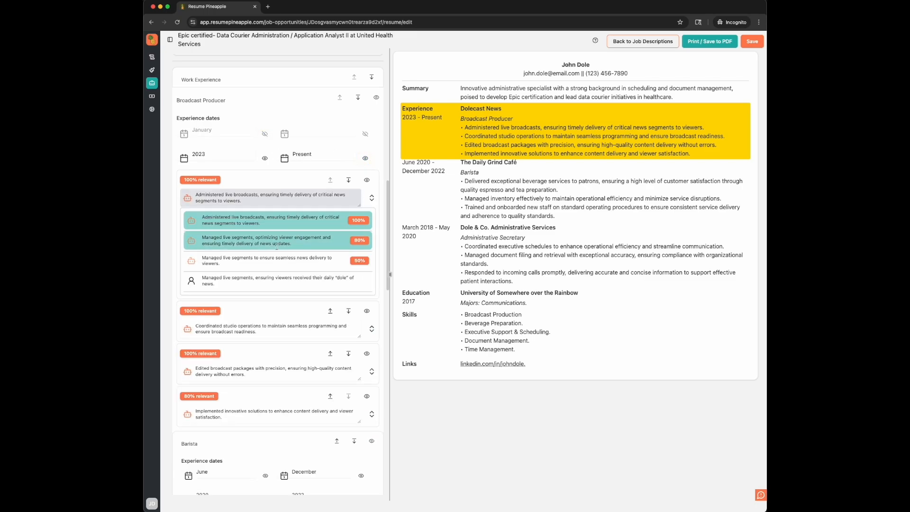
left_click(227, 283)
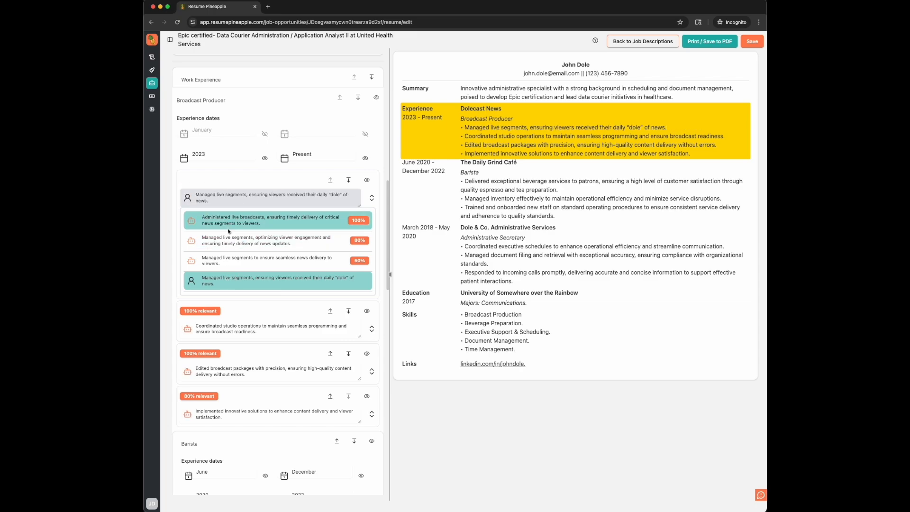
left_click(369, 199)
Step: Move the Administrative Secretary position above the Barista position in the work experience
scroll(358, 244, "down", 3)
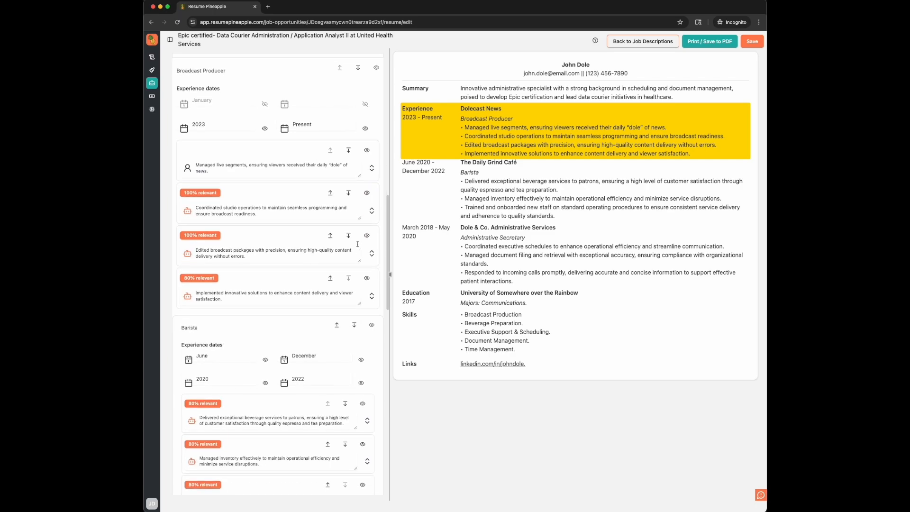
scroll(357, 244, "down", 1)
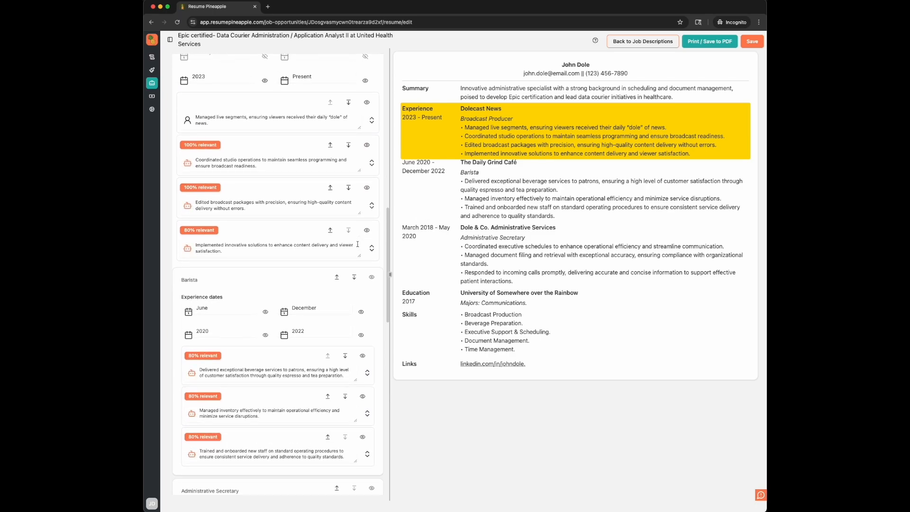
scroll(359, 249, "down", 15)
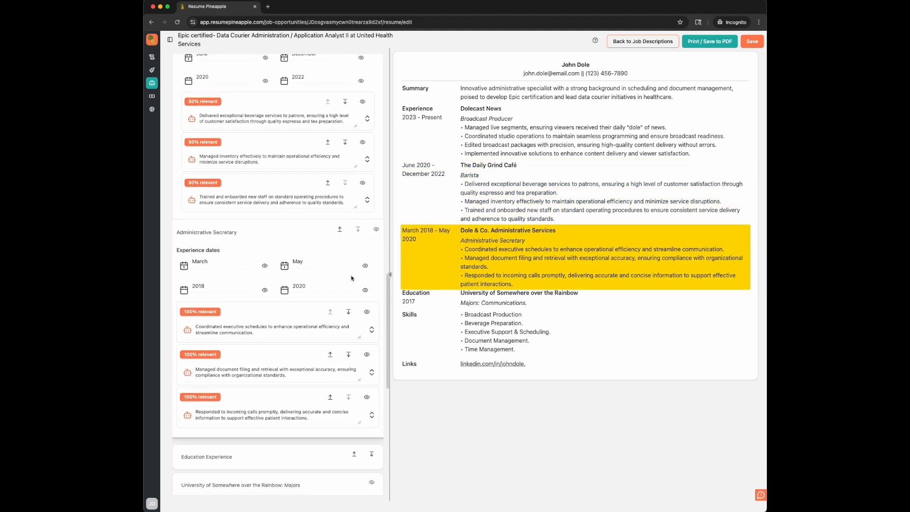
scroll(345, 281, "up", 2)
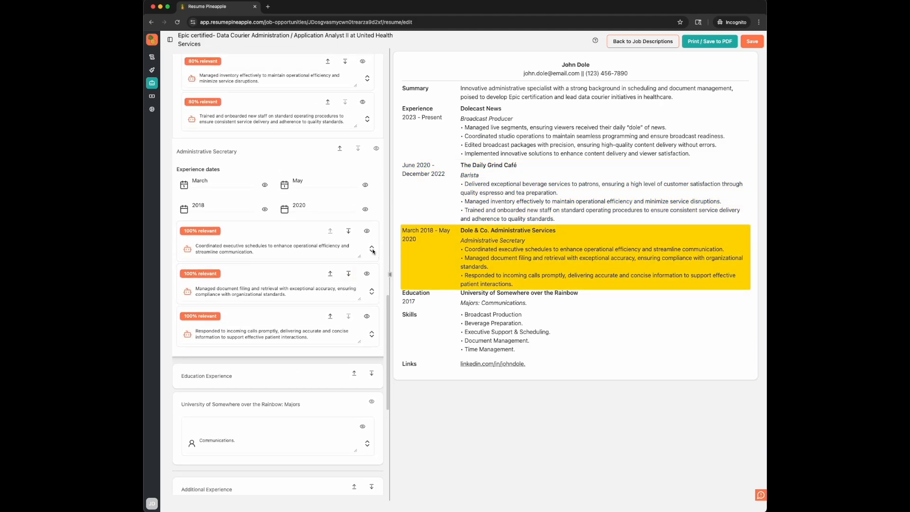
left_click(348, 231)
left_click(330, 273)
left_click(338, 149)
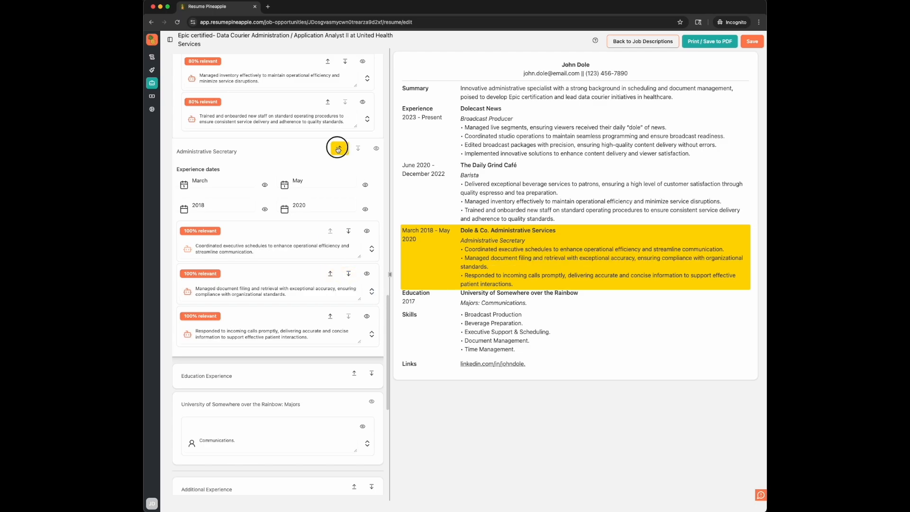
Step: Move the Work Experience section below Education Experience and reverse that move
scroll(346, 106, "up", 5)
scroll(351, 114, "down", 1)
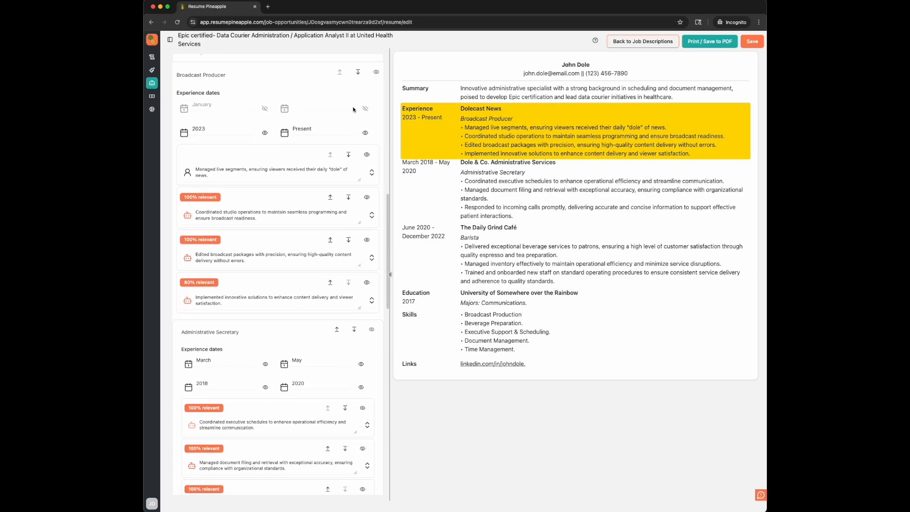
scroll(353, 109, "down", 10)
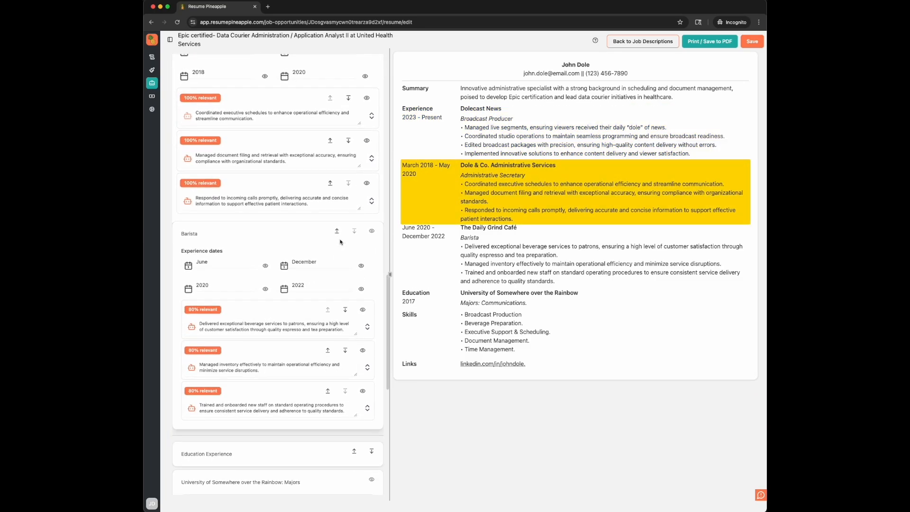
scroll(341, 241, "up", 15)
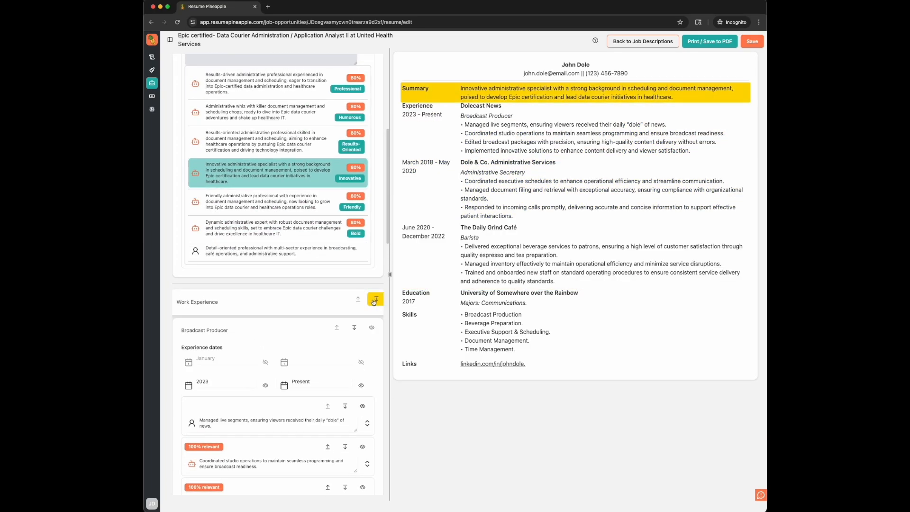
left_click(374, 301)
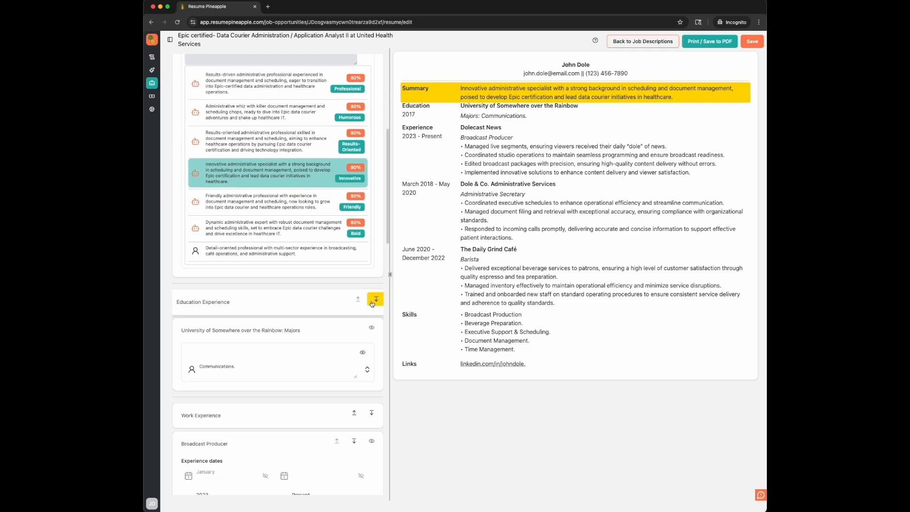
left_click(374, 301)
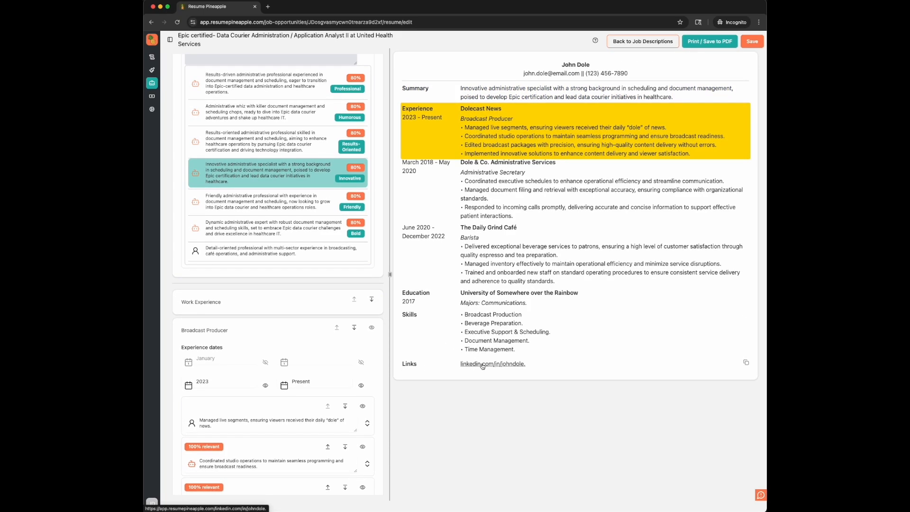
Step: Look over the remaining resume sections down to Links and save the edited resume
scroll(360, 348, "down", 15)
scroll(360, 348, "down", 8)
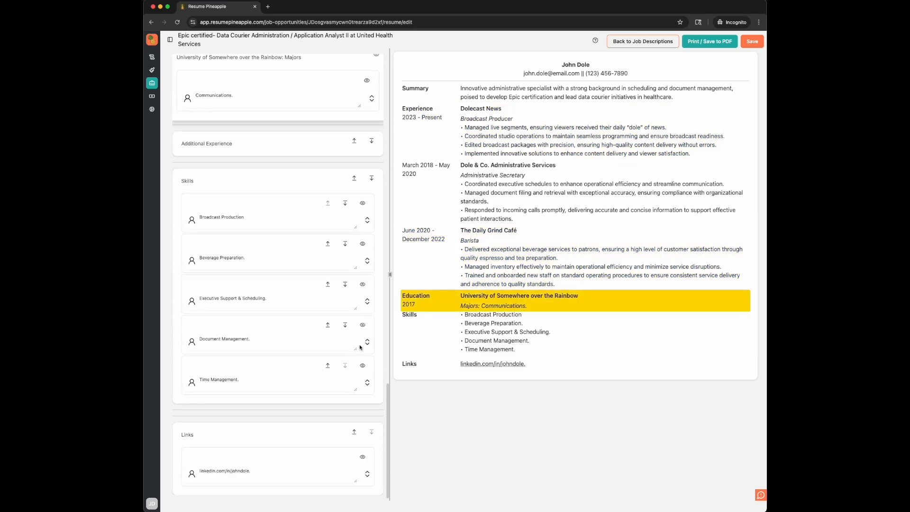
scroll(360, 347, "up", 9)
scroll(360, 348, "down", 9)
scroll(360, 348, "up", 15)
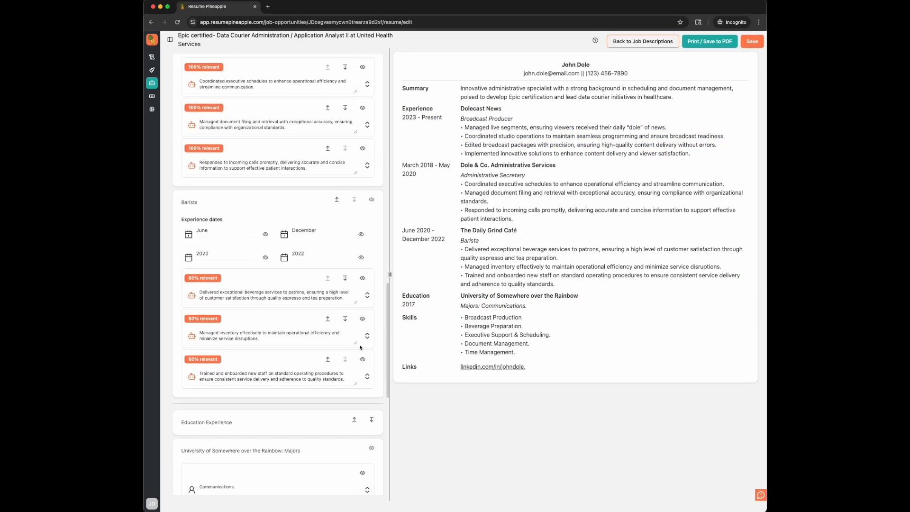
scroll(360, 347, "up", 2)
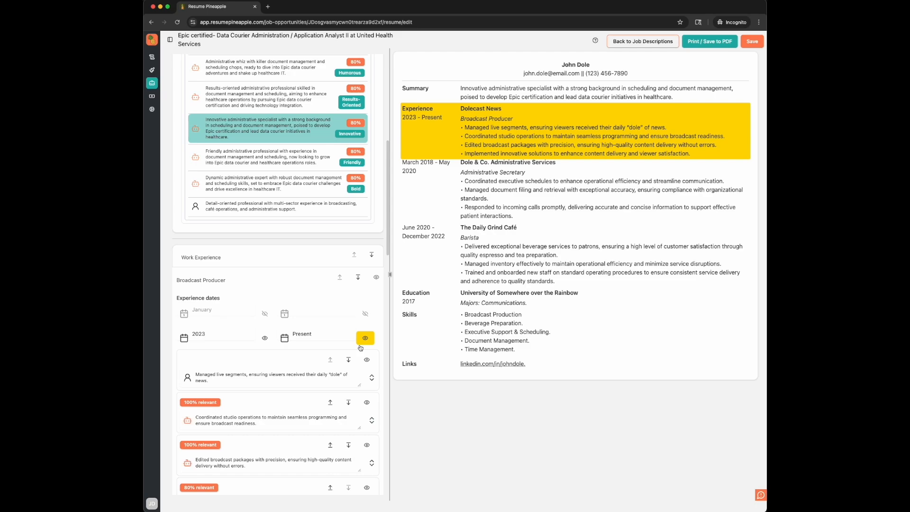
left_click(758, 42)
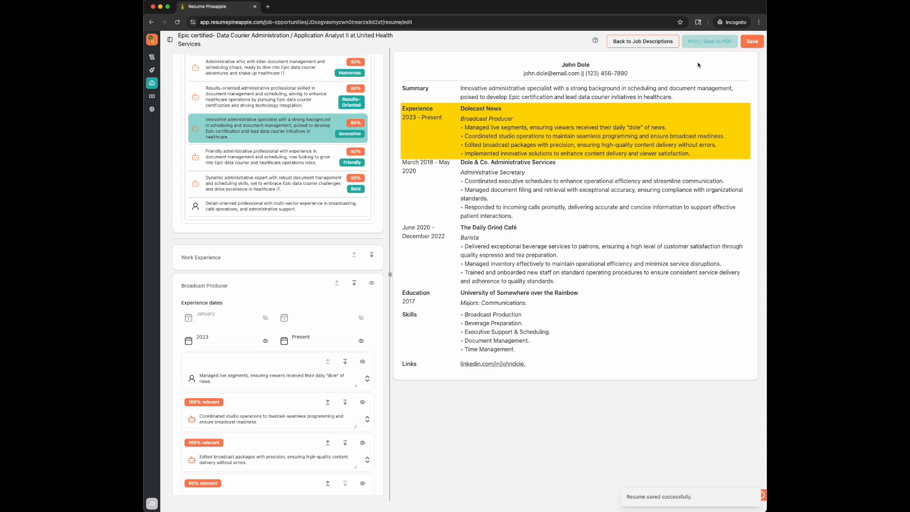
Step: Preview the resume as a PDF with the Default template applied, and close the print preview without saving
left_click(709, 43)
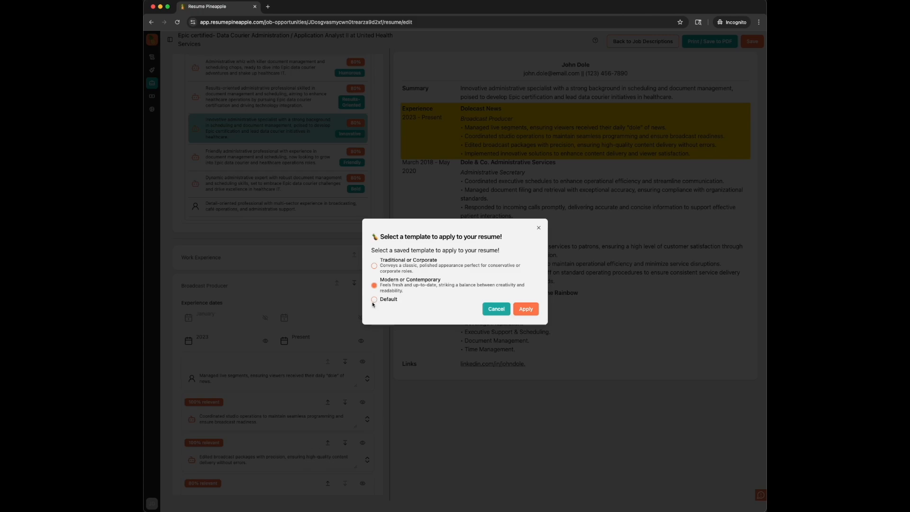
left_click(396, 302)
left_click(525, 308)
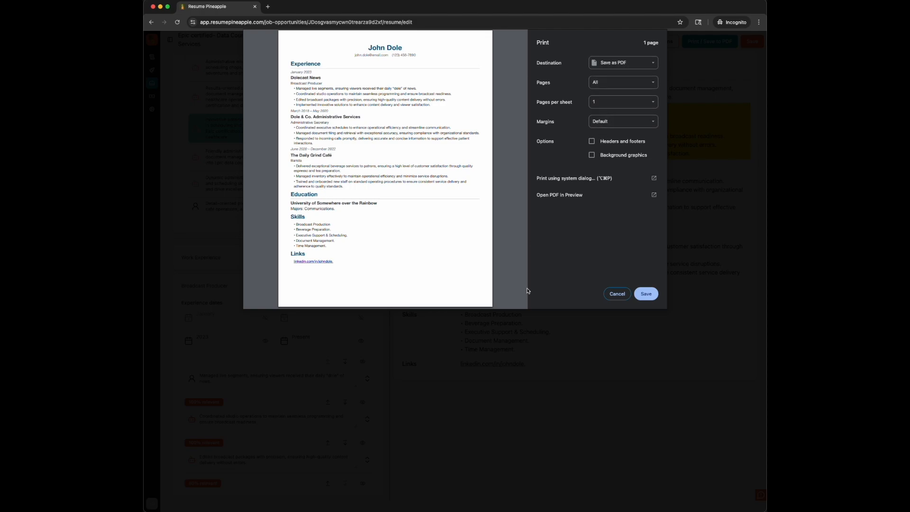
left_click(618, 295)
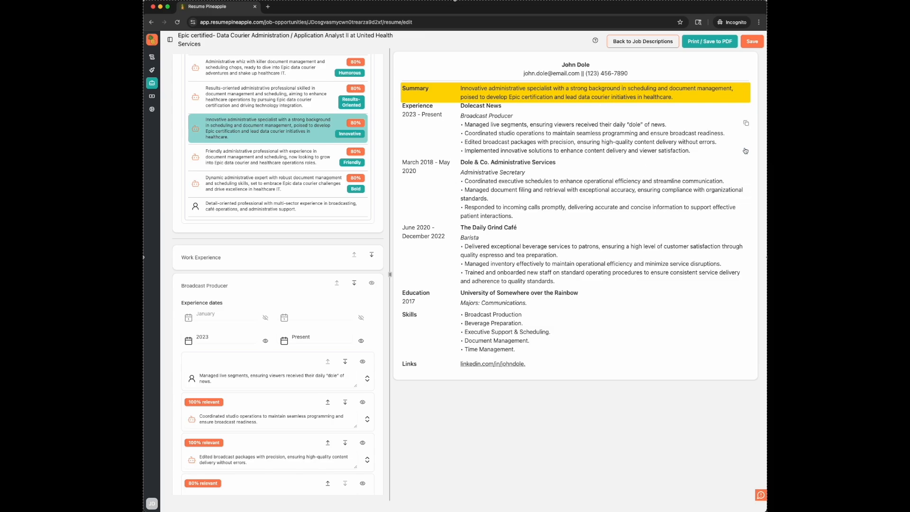
Step: Copy the Dolecast News bullets, paste them into a new text editor document, and move its window below that resume entry
left_click(746, 127)
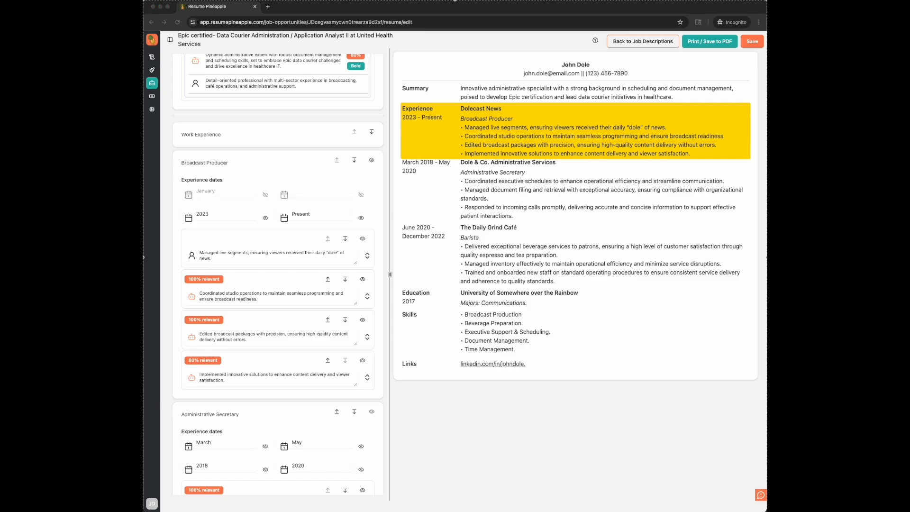
key("super+n")
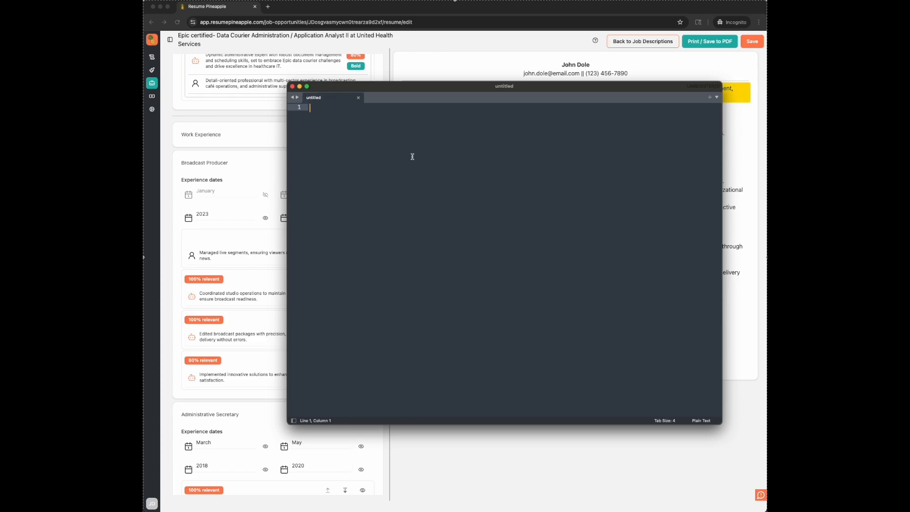
key("super+v")
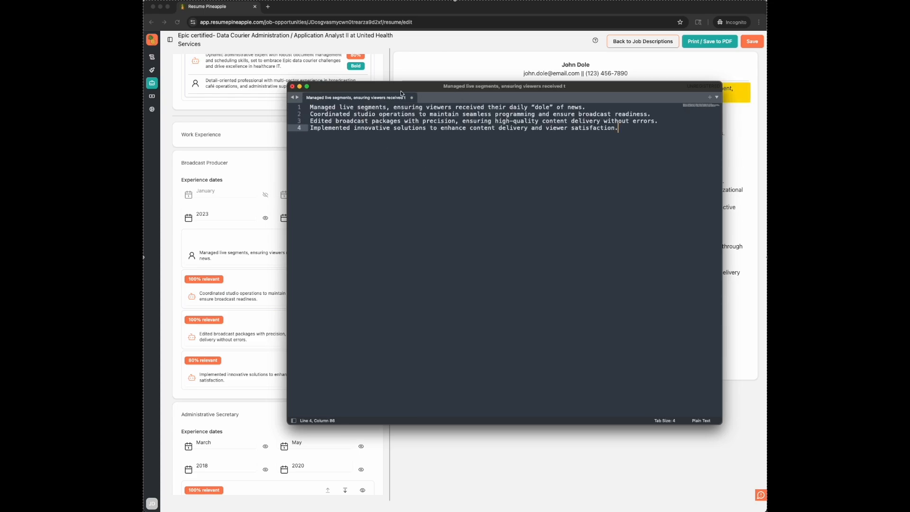
left_click_drag(374, 93, 372, 181)
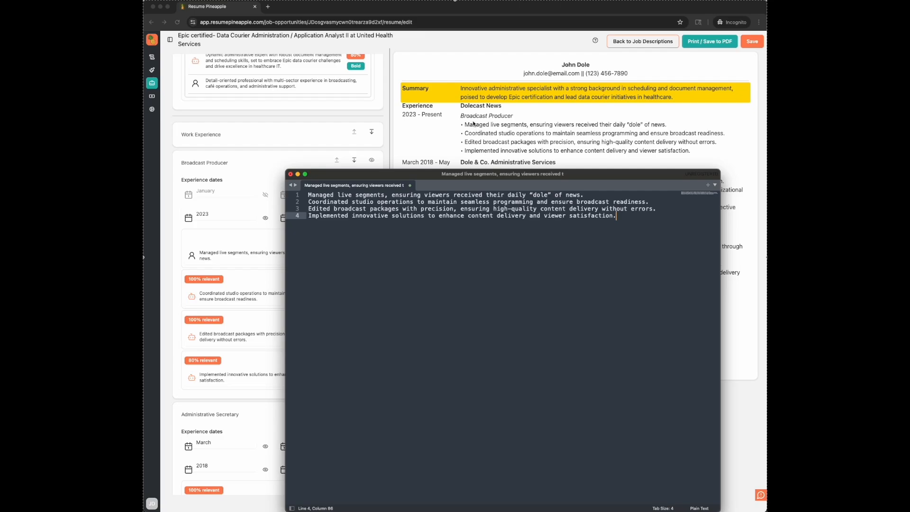